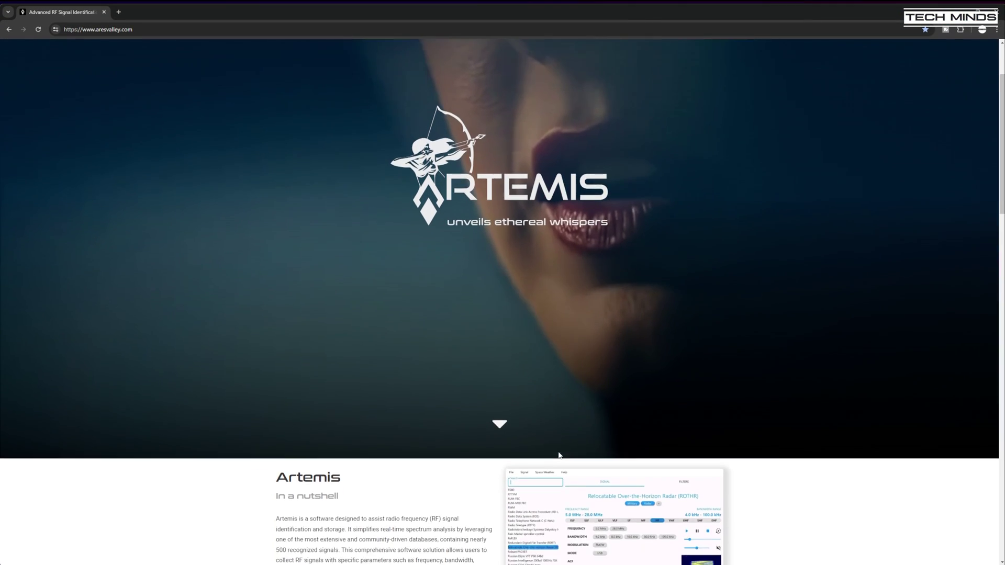
- Look over the Artemis website's feature overview, then accept the SigID database download in the Artemis application
scroll(559, 452, down, 5)
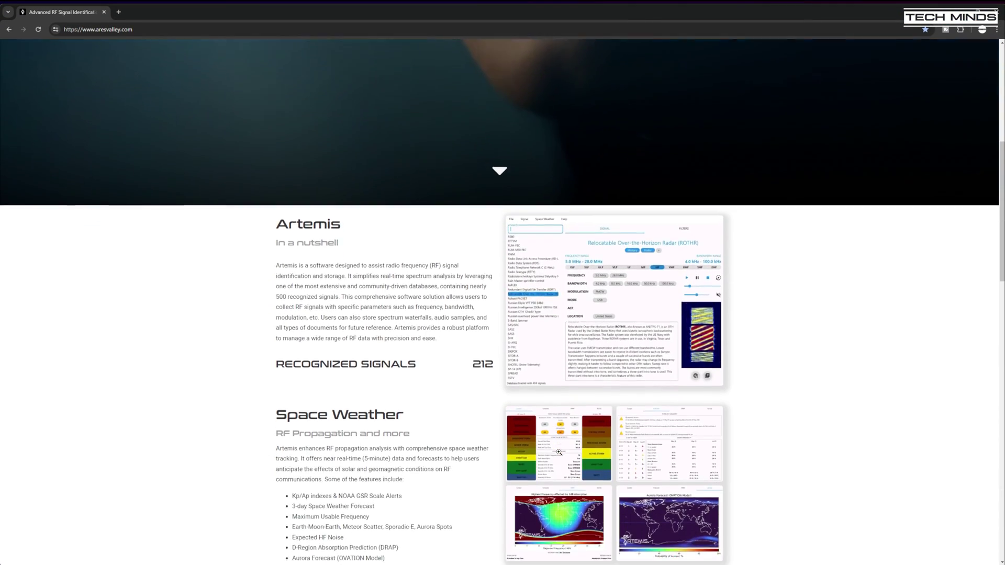
scroll(558, 452, down, 3)
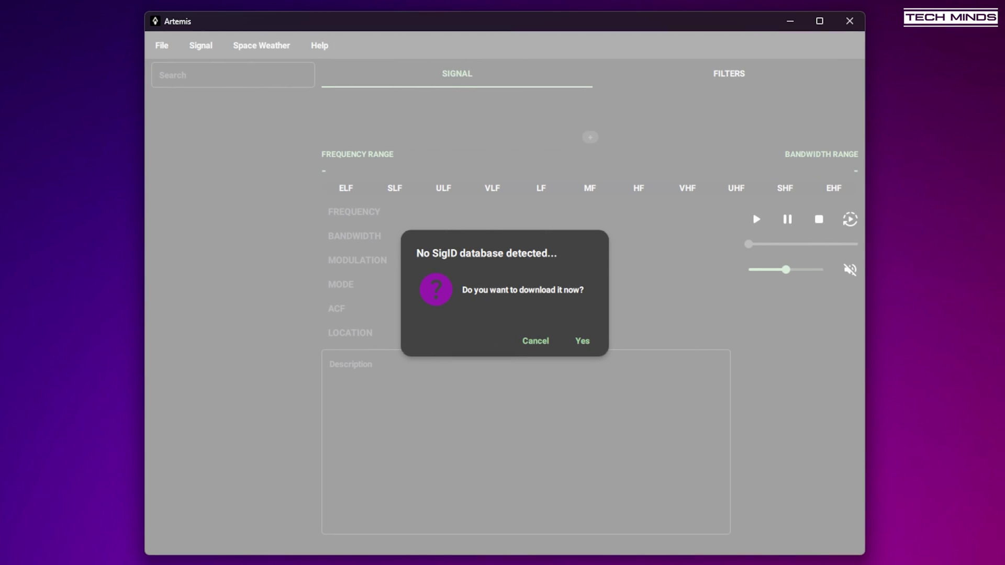
click(582, 342)
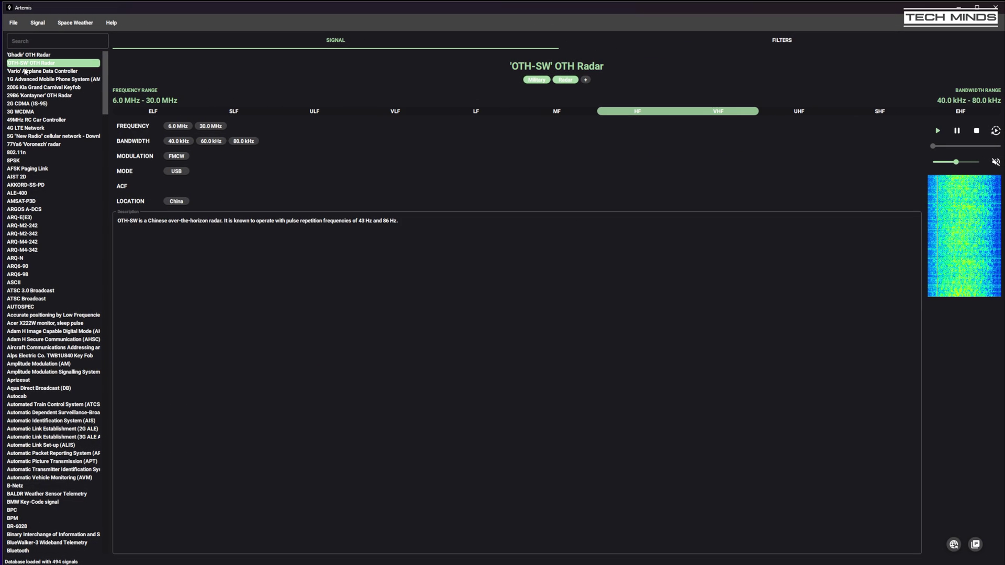
- Browse the signal details from the 'Vario' Airplane Data Controller through the cellular entries to the 77Ya6 'Voronezh' radar
click(24, 72)
click(26, 81)
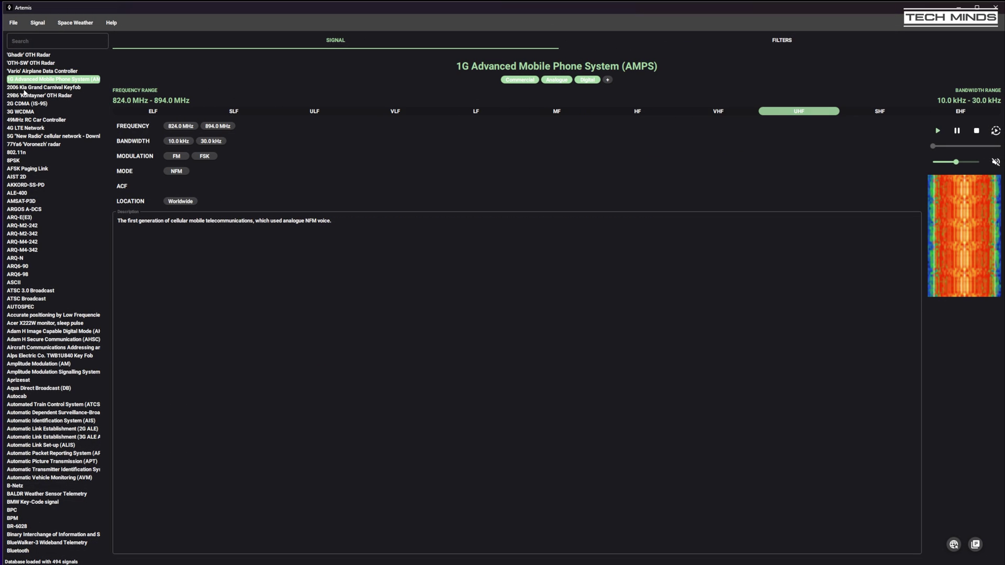
click(25, 88)
click(24, 102)
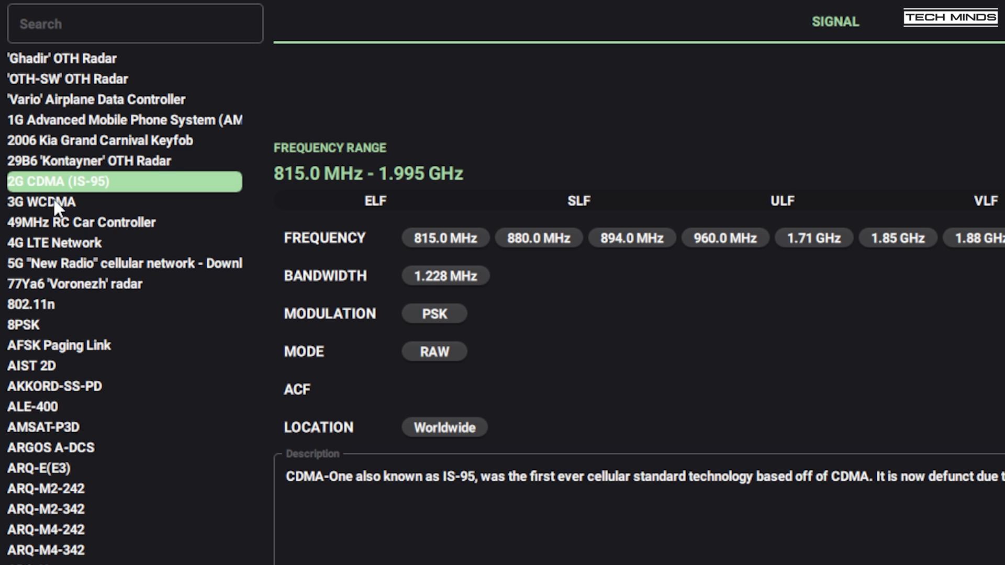
click(55, 203)
click(64, 238)
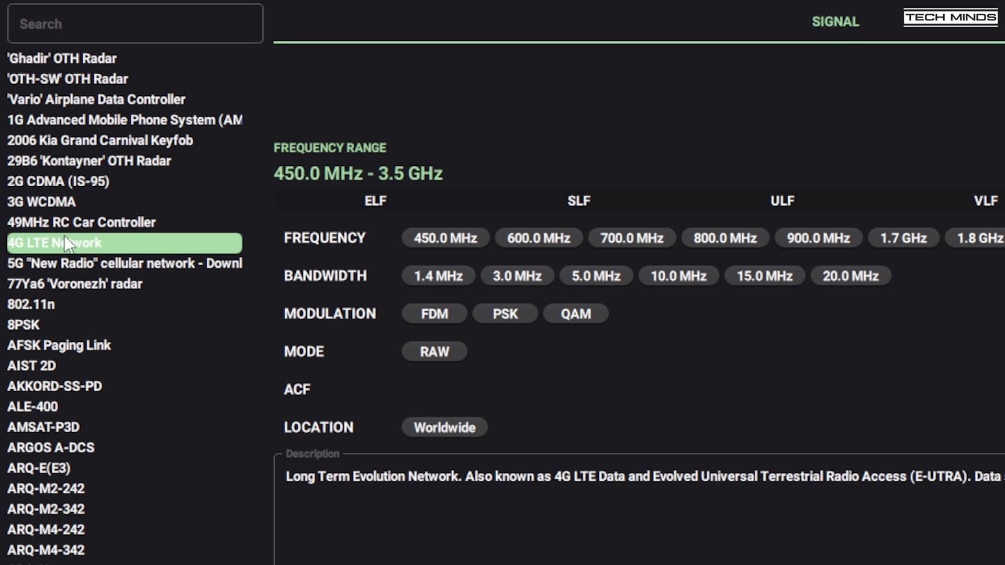
click(67, 267)
click(73, 286)
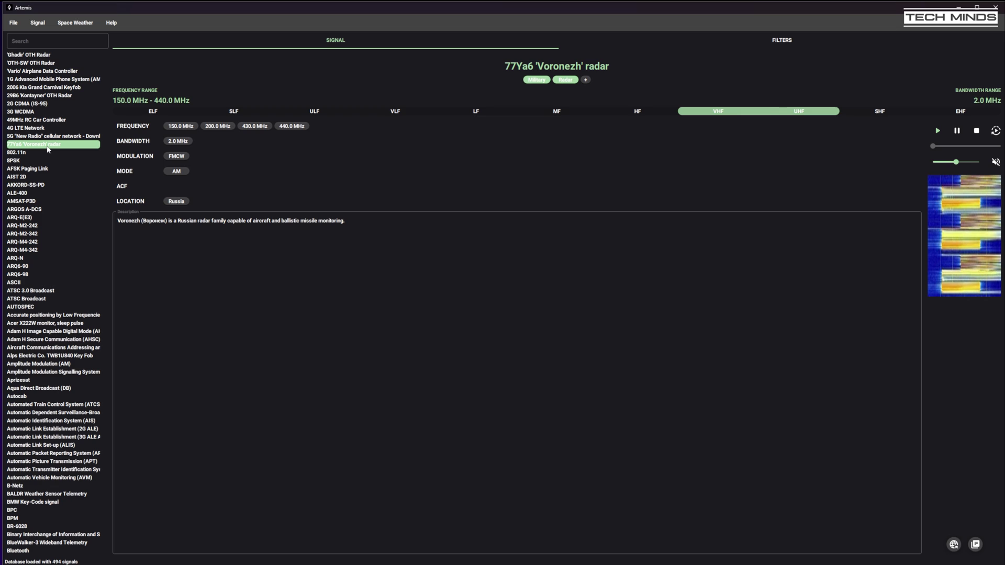
- Examine the 802.11n, 8PSK, AFSK Paging Link and AIST 2D entries, then return to 8PSK and play its audio sample
click(45, 154)
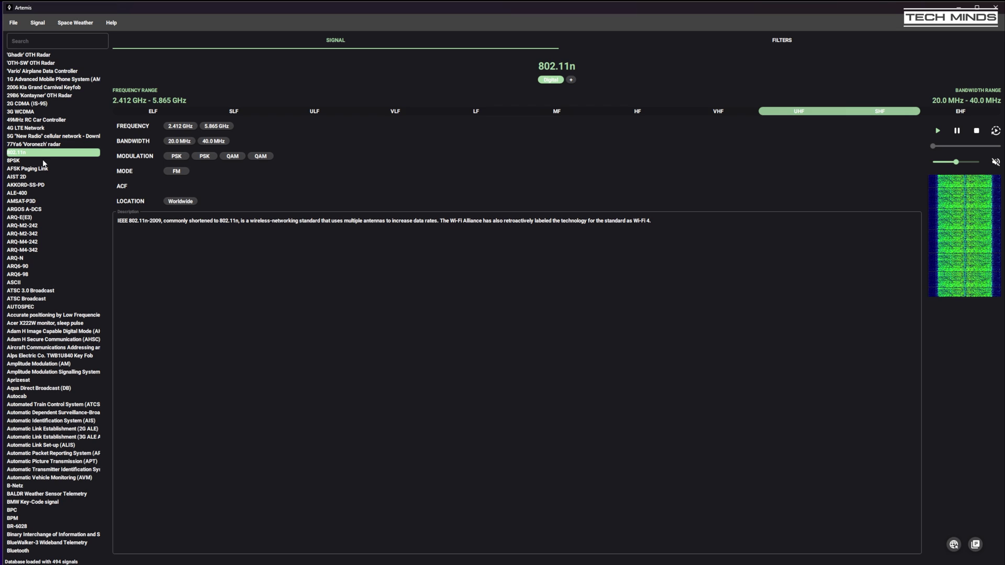
click(44, 161)
click(43, 170)
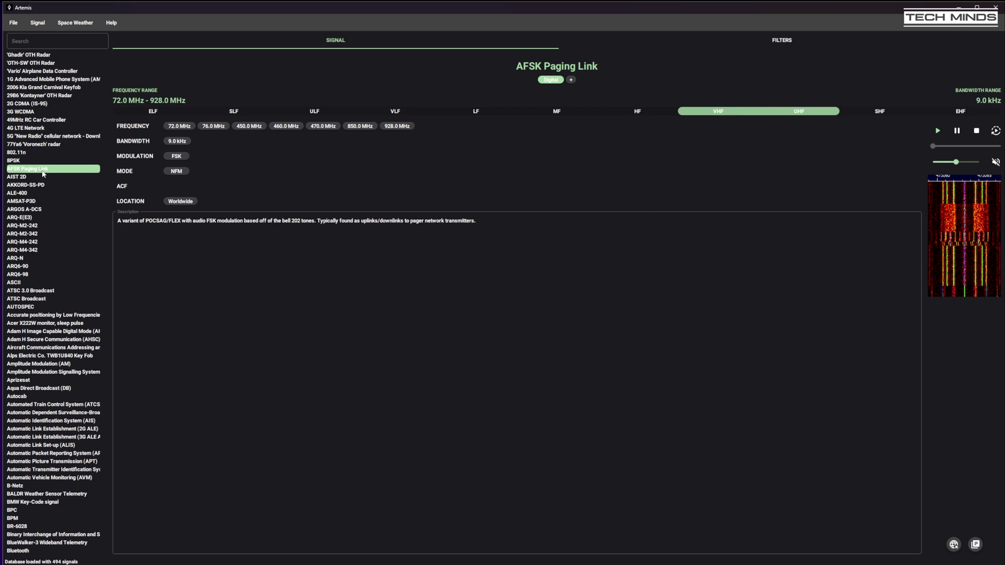
click(43, 178)
click(25, 160)
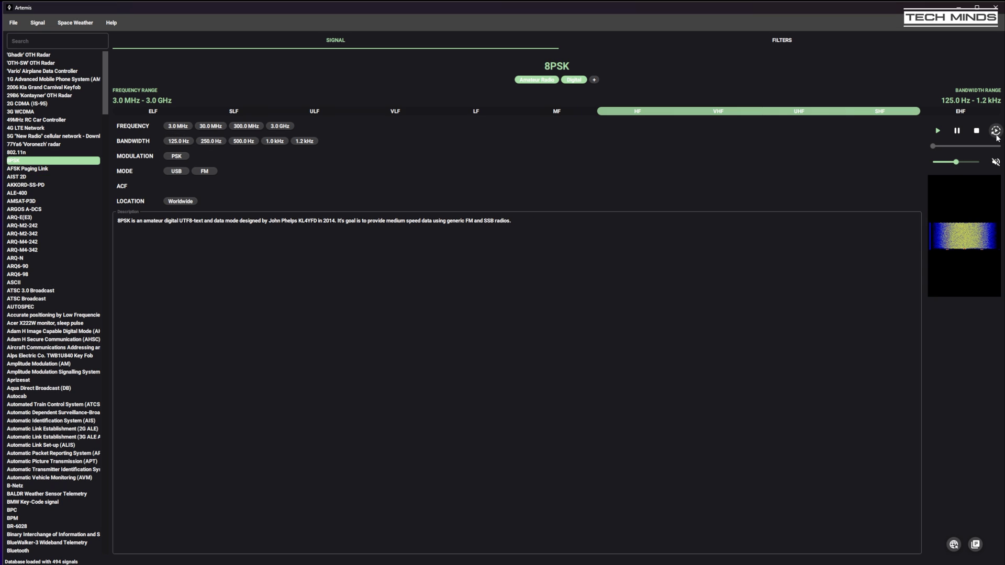
click(938, 135)
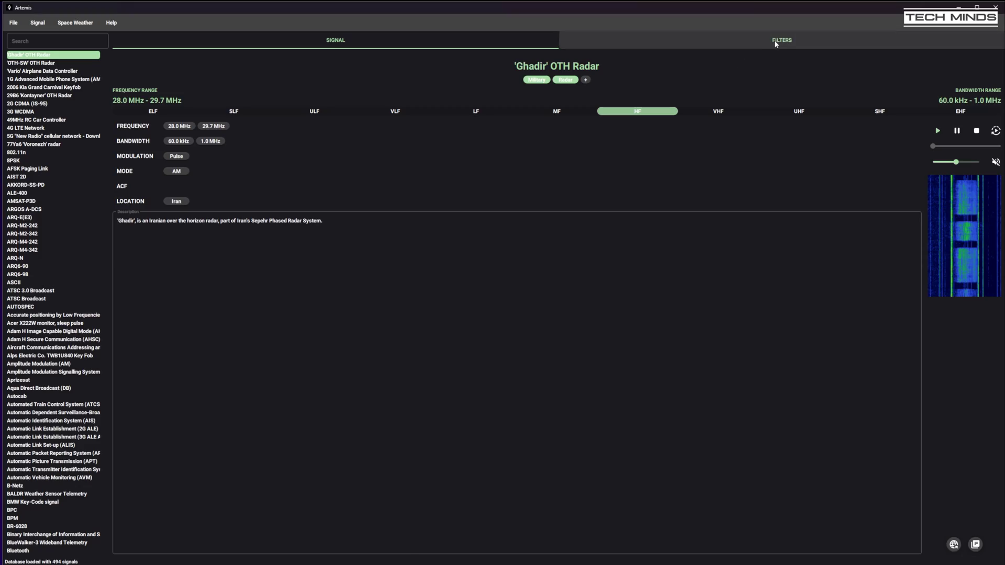
- Enable the frequency filter and set it to 131 MHz
click(775, 41)
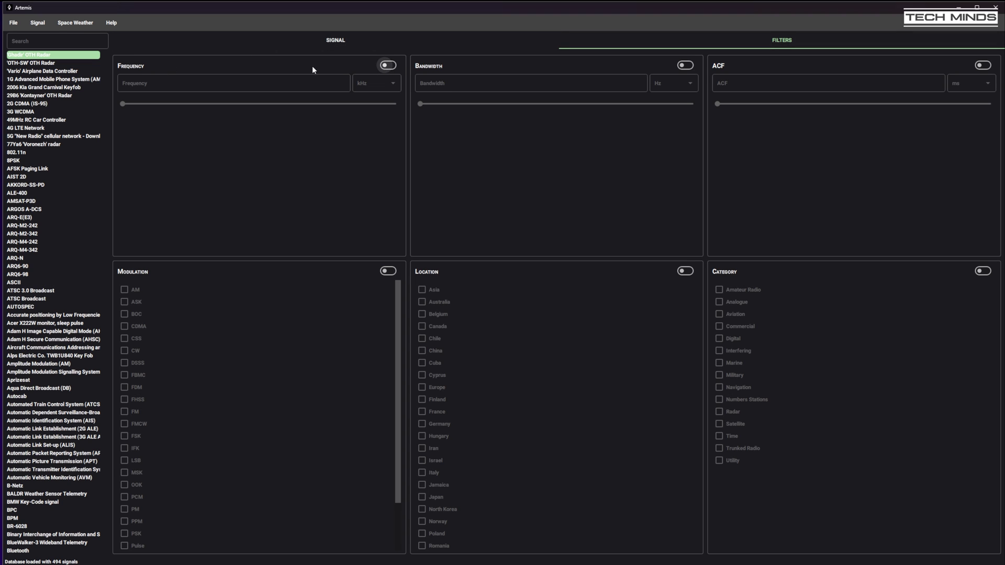
click(388, 65)
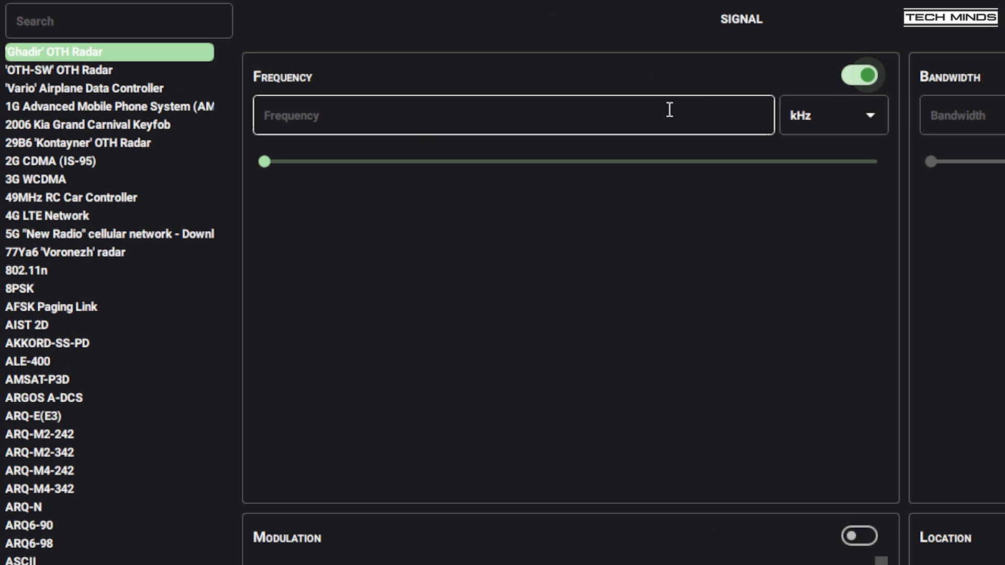
click(298, 114)
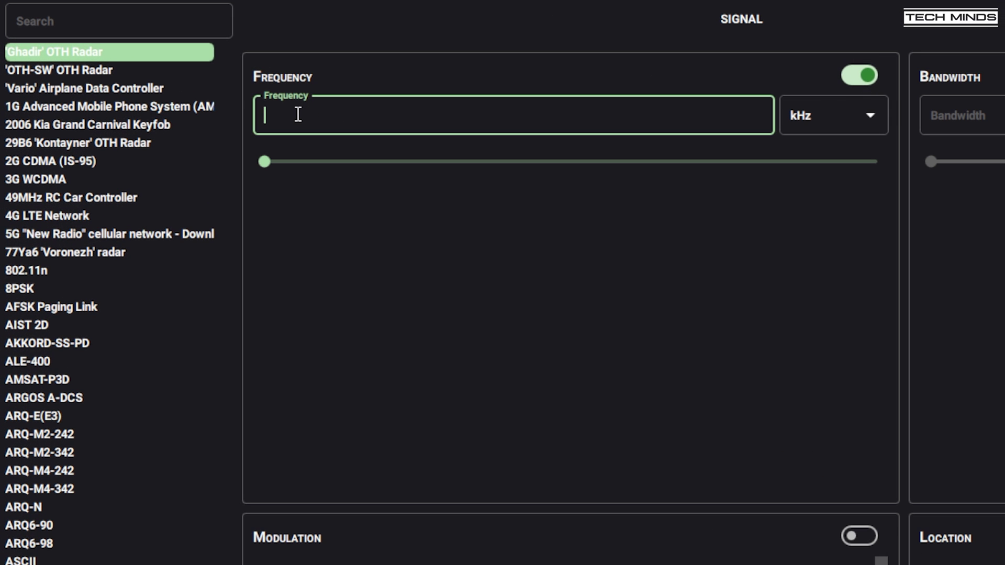
text(131)
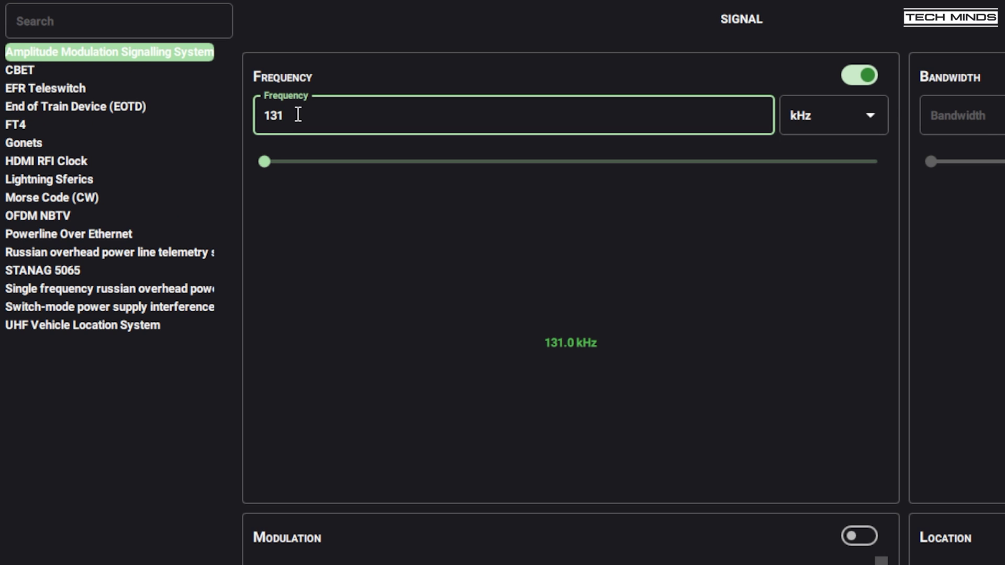
click(828, 125)
click(815, 178)
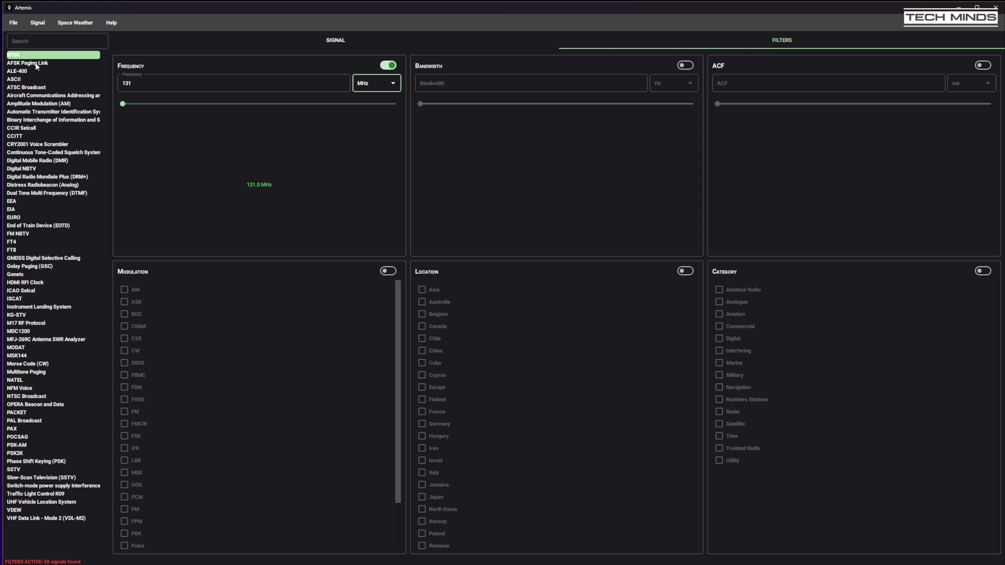
- Open the AFSK Paging Link details from the filtered signals and play its audio sample
click(37, 64)
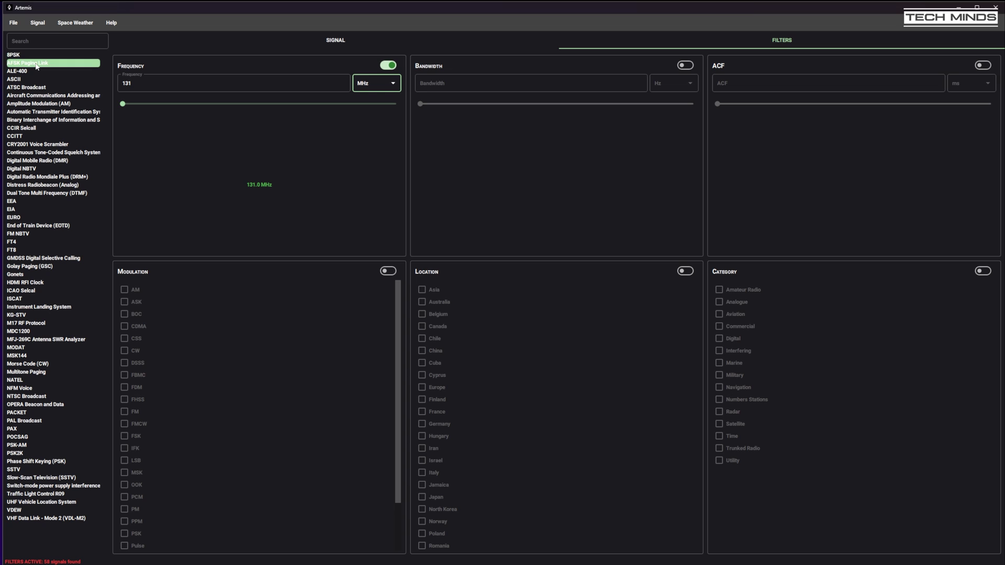
click(261, 51)
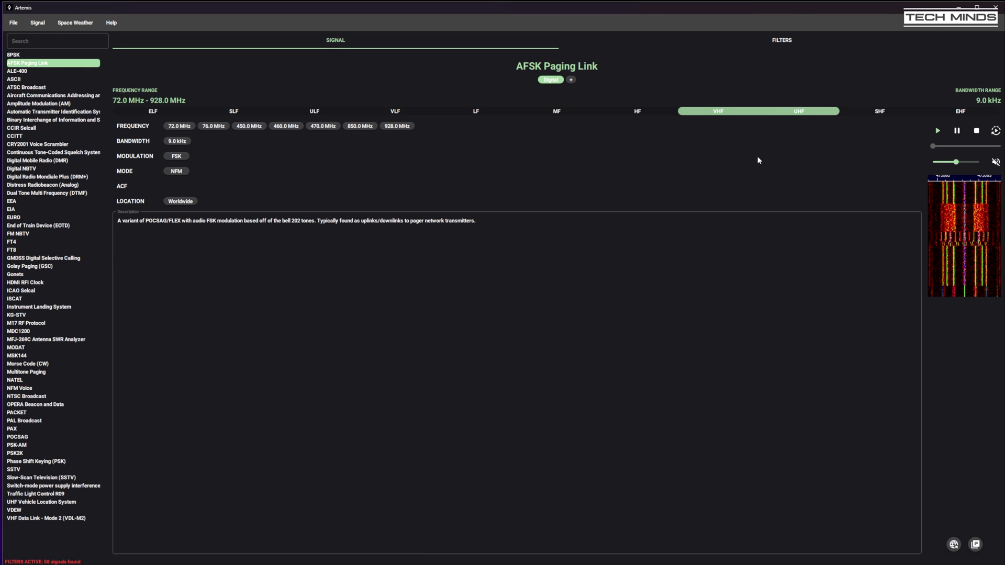
click(938, 131)
- Go through the filtered ALE-400, ASCII, ATSC Broadcast and ACARS entries to compare their details
click(19, 72)
click(19, 81)
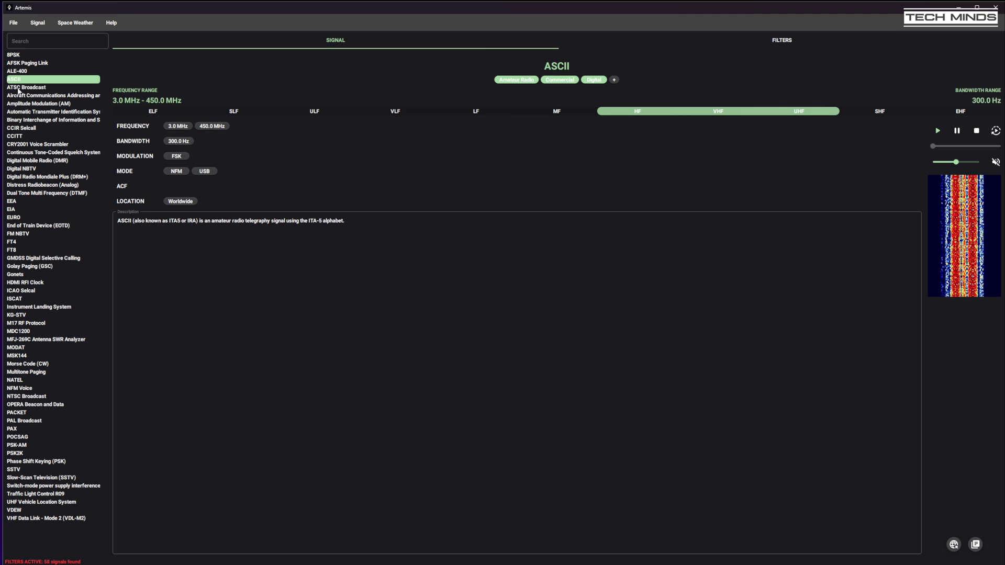
click(19, 89)
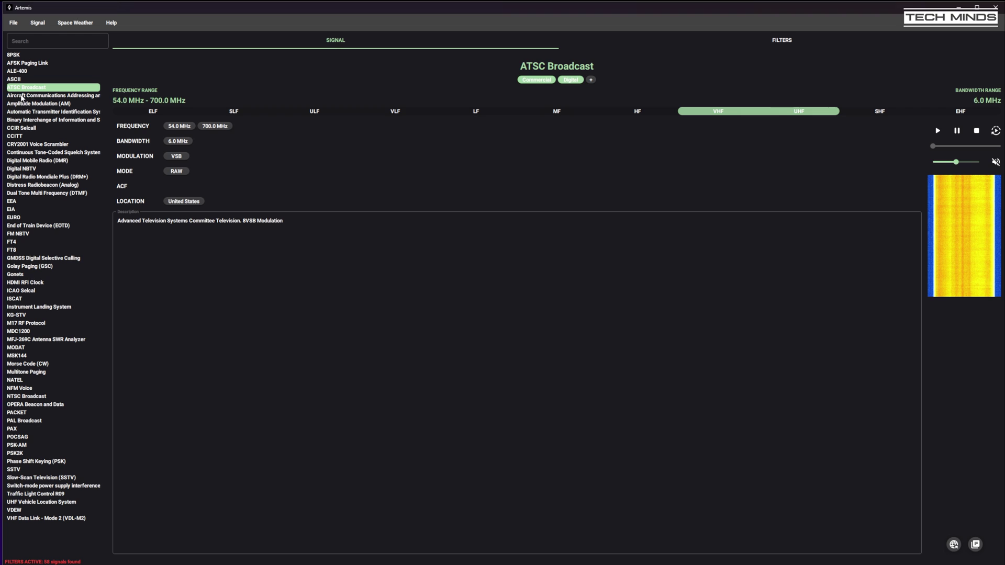
click(22, 96)
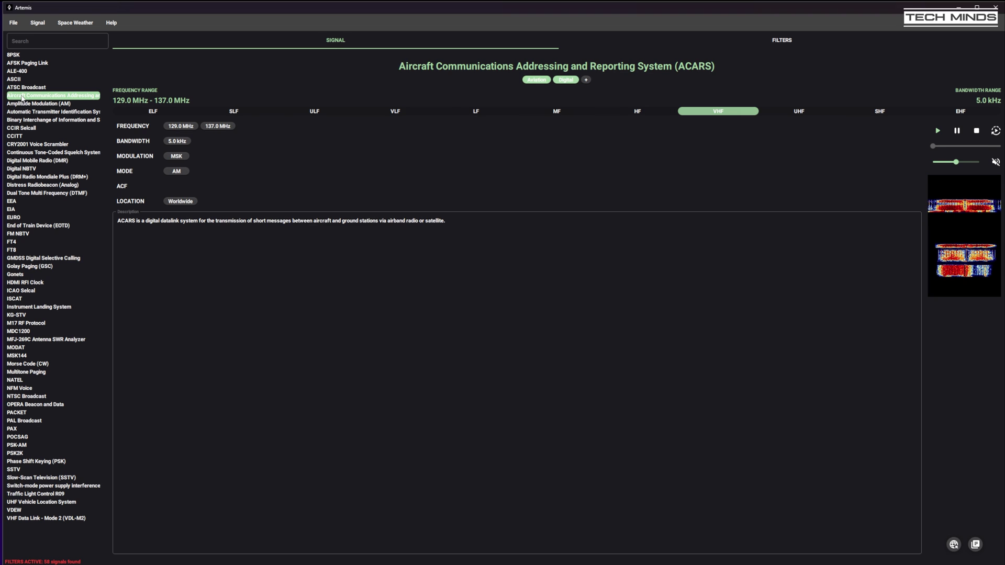
- Play and stop the ACARS audio sample, then highlight its description text for reading
click(936, 131)
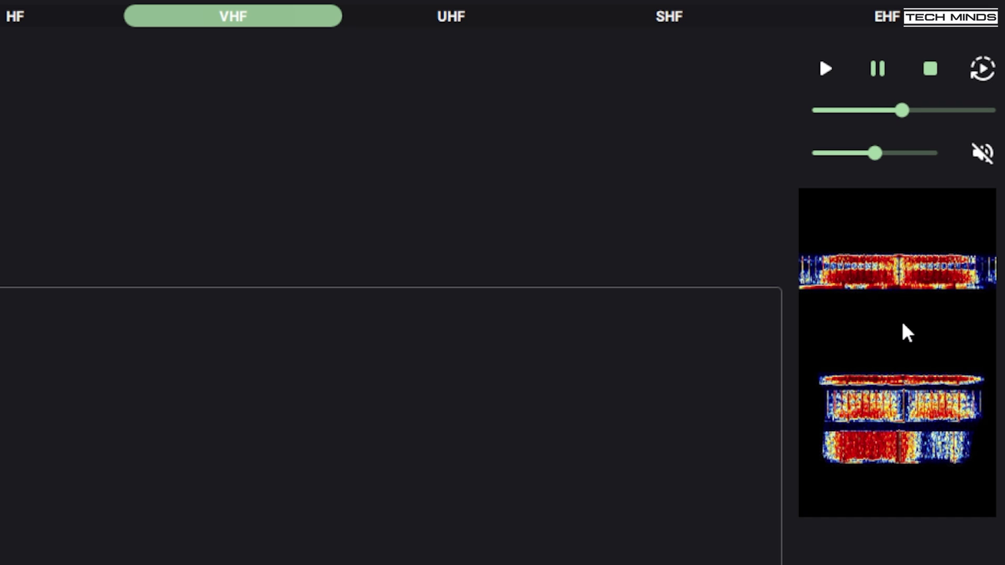
click(939, 77)
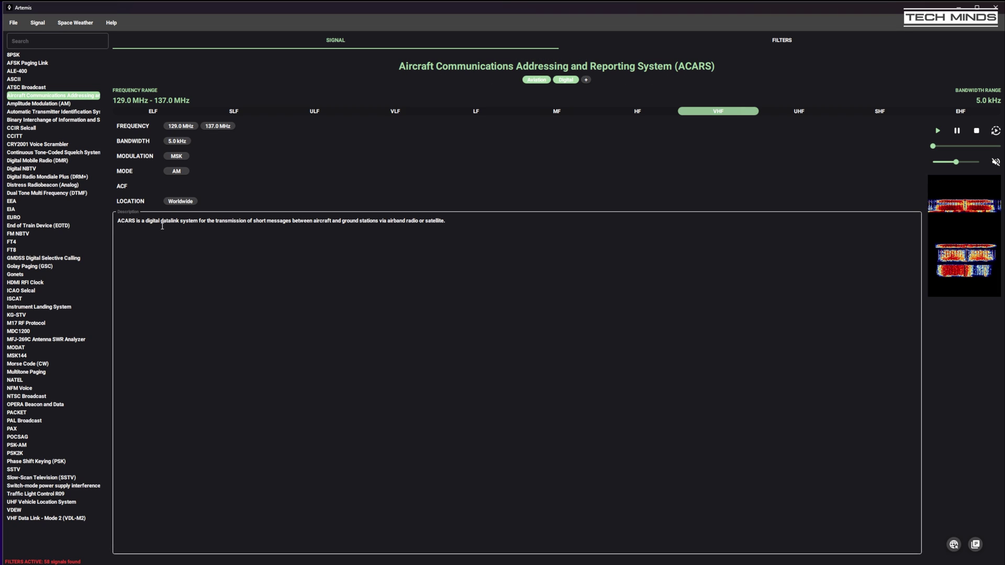
drag(465, 226, 110, 224)
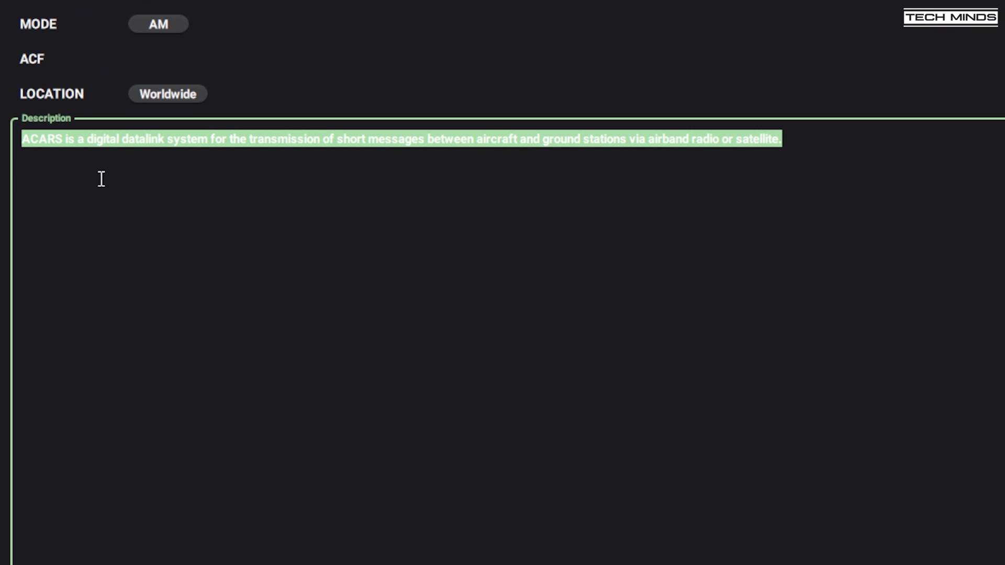
click(102, 179)
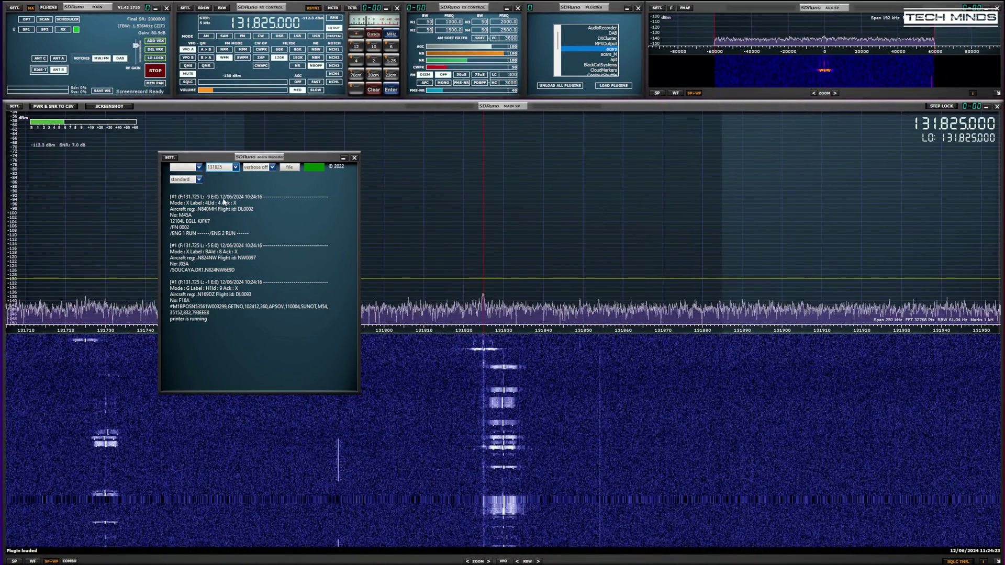
- Shift the ACARS decoder window slightly in SDRuno
drag(289, 160, 272, 156)
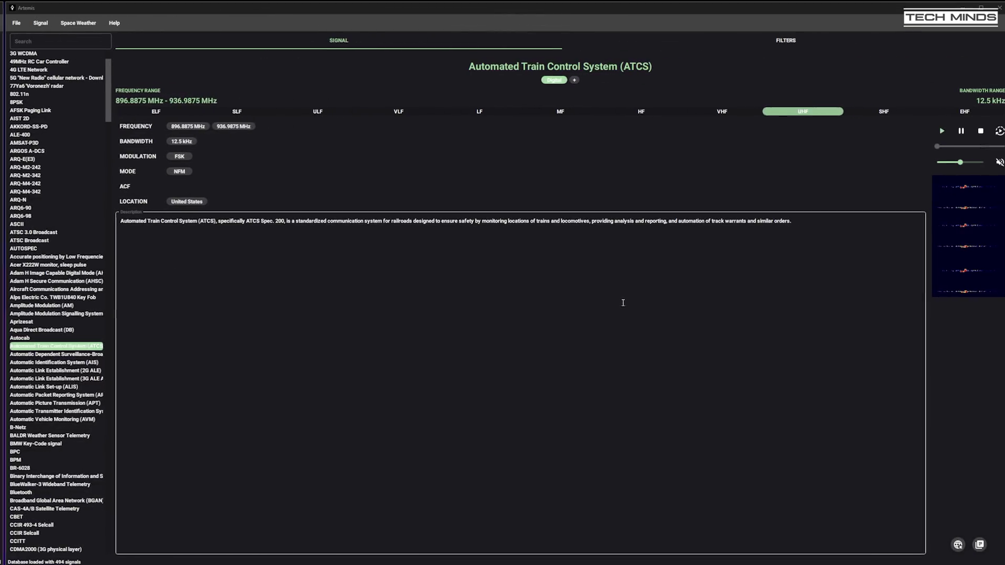
- Back in Artemis, find the CIS signals in the full list and view entries from CIS 3xBaudot-50 VFT to CIS OFDM HDR Modem
scroll(70, 345, down, 3)
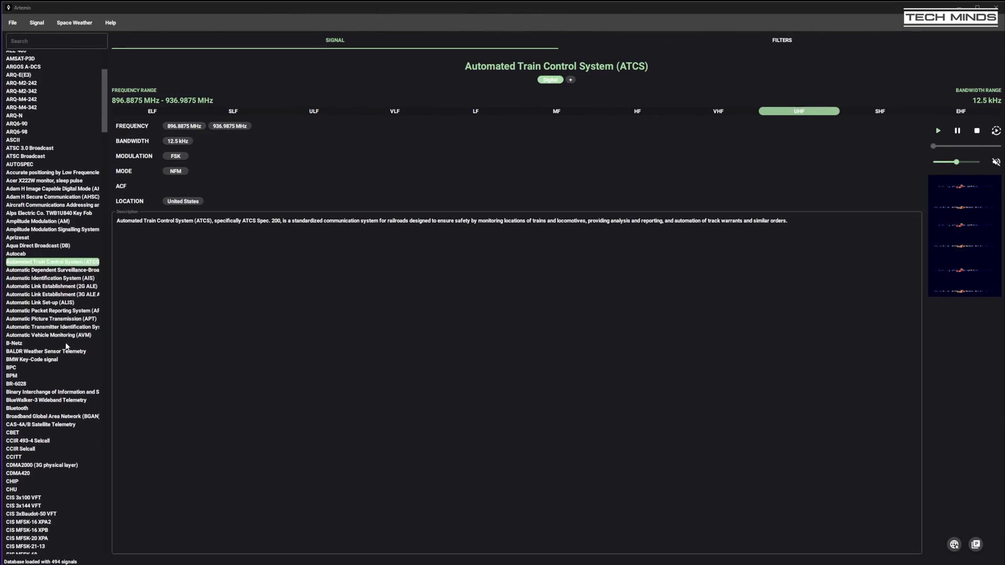
scroll(66, 343, down, 9)
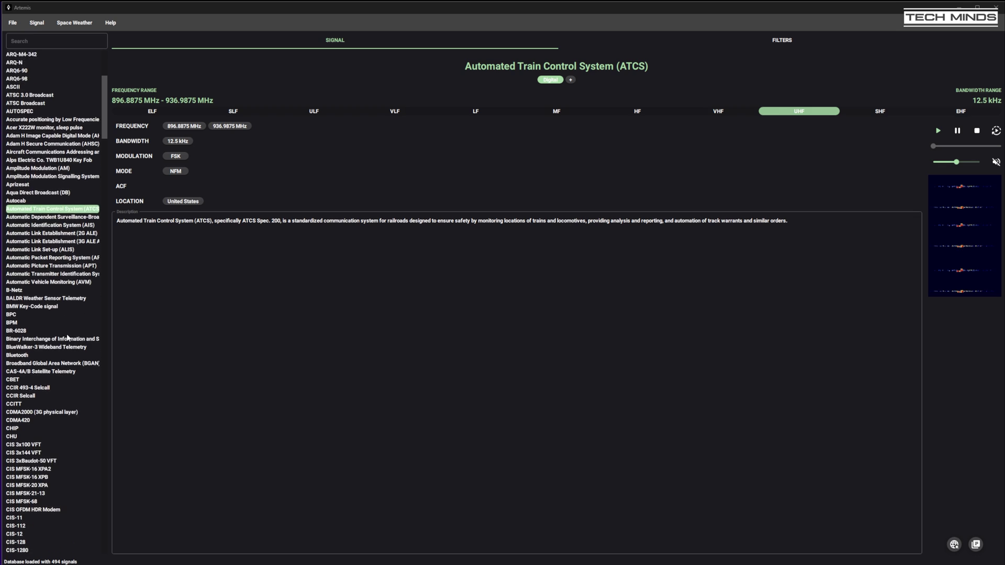
scroll(67, 334, down, 1)
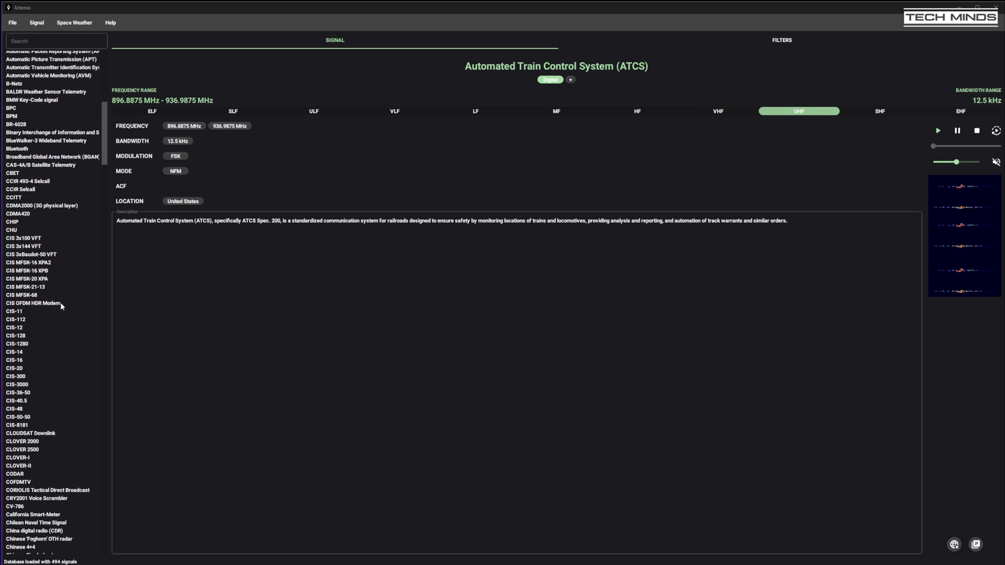
click(23, 257)
click(24, 271)
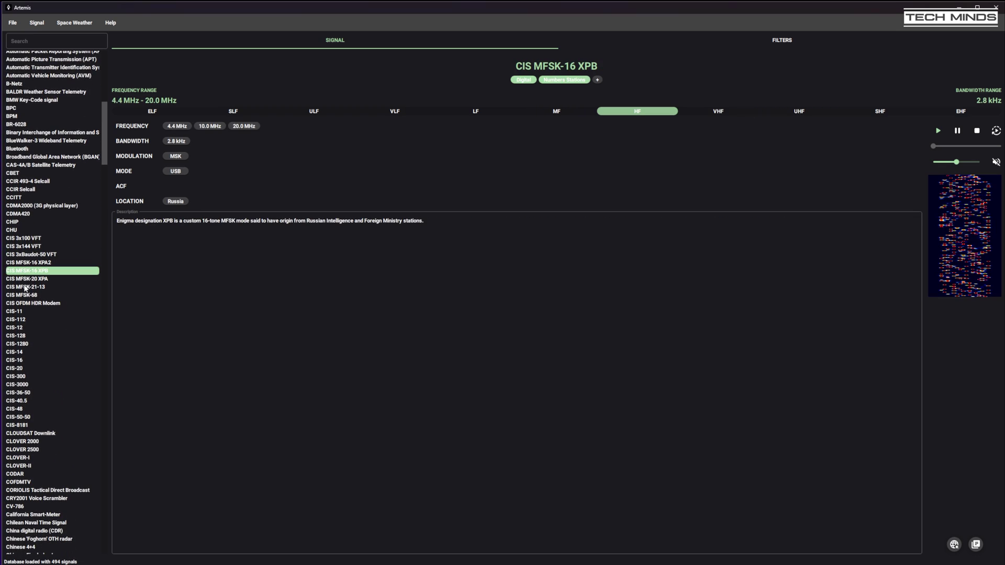
click(25, 287)
click(22, 295)
click(21, 304)
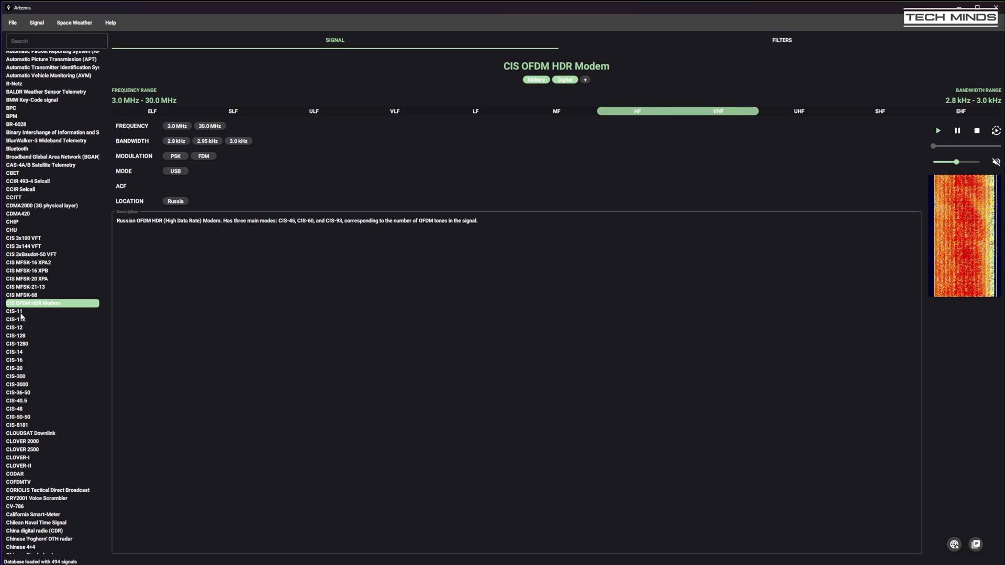
- View the details of the numbered CIS modem signals, from CIS-11 through CIS-14 and CIS-48 to CIS-8181
click(21, 312)
click(24, 329)
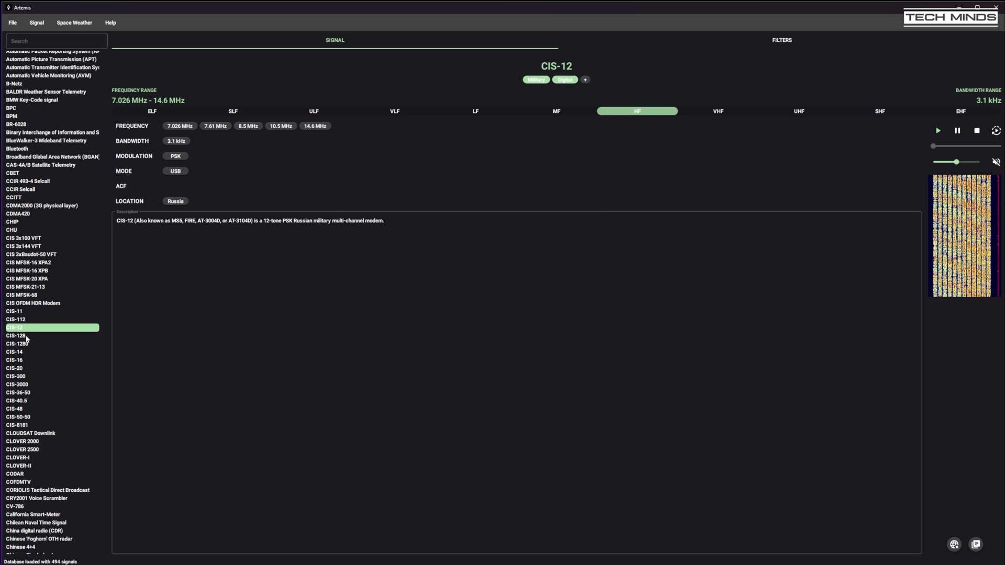
click(22, 335)
click(16, 353)
scroll(16, 355, down, 2)
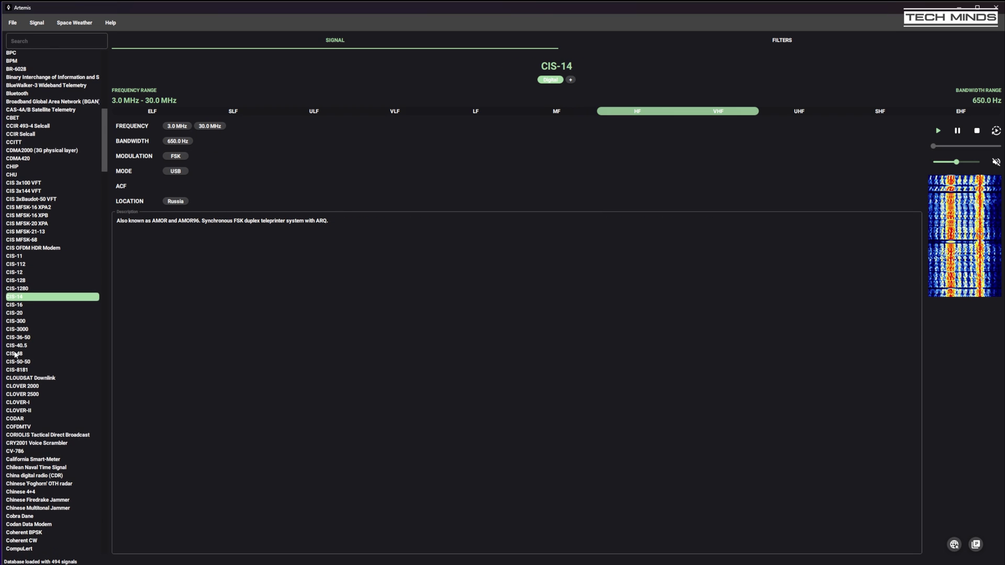
click(16, 354)
click(16, 362)
click(16, 370)
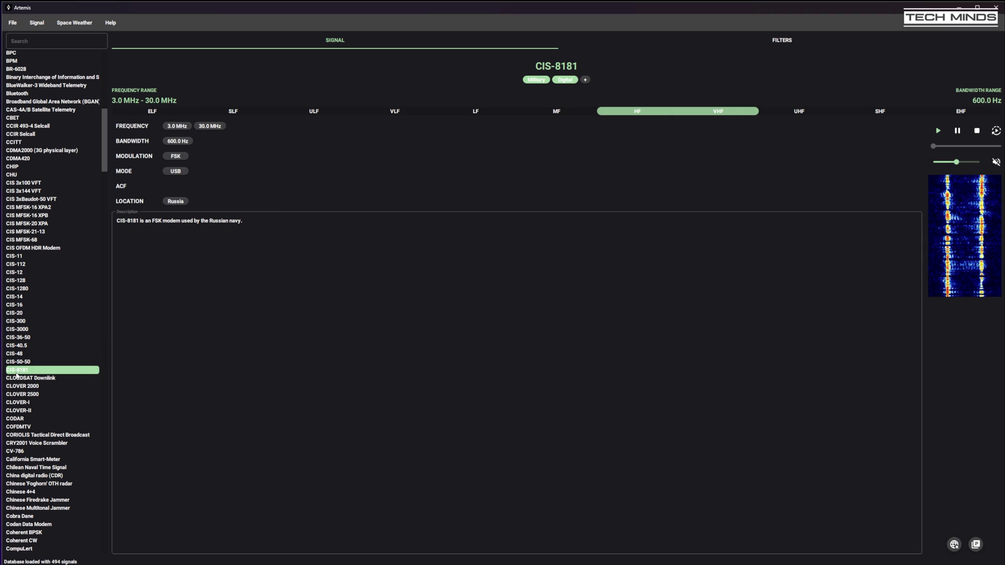
- View the CLOUDSAT Downlink and CLOVER 2000 entries, then jump to the signals beginning with H
click(18, 380)
click(19, 388)
key(h)
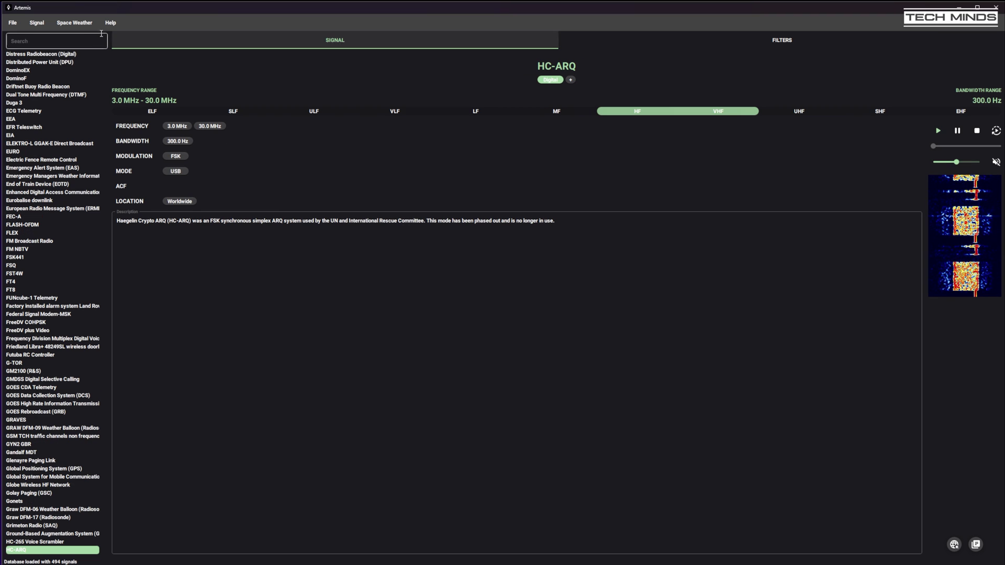
- Open the HC-ARQ entry for editing to view its name and description fields, and close the editor without saving
click(32, 23)
click(34, 54)
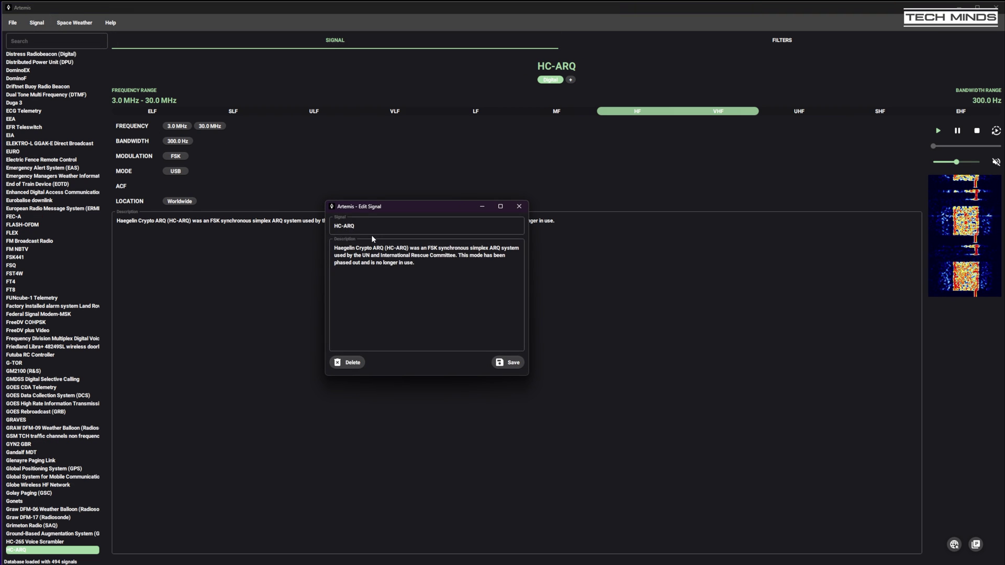
click(440, 194)
click(520, 208)
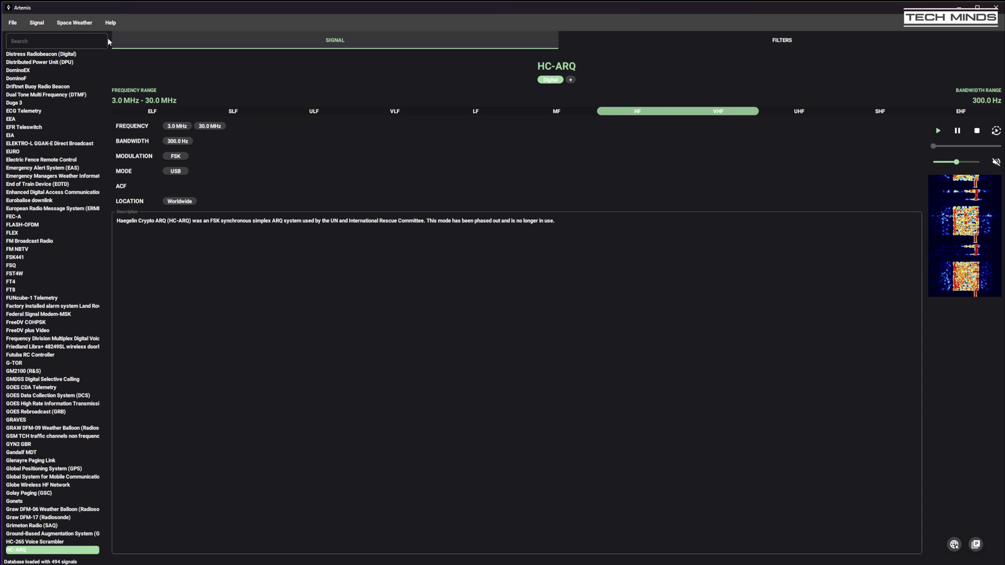
- Open the space weather report and view the current conditions, the forecasts, the DRAP absorption map and the aurora forecast
click(73, 23)
click(73, 42)
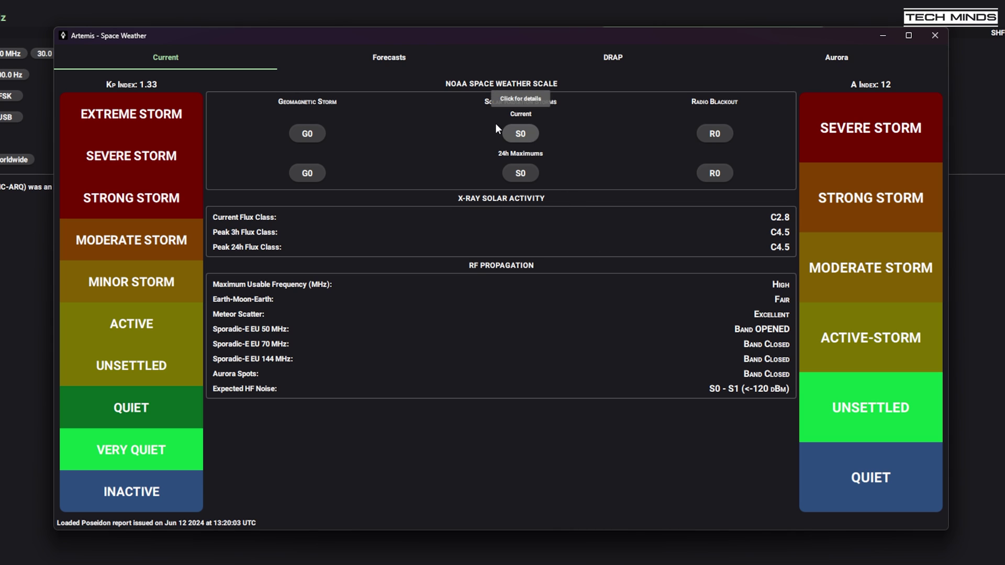
click(388, 58)
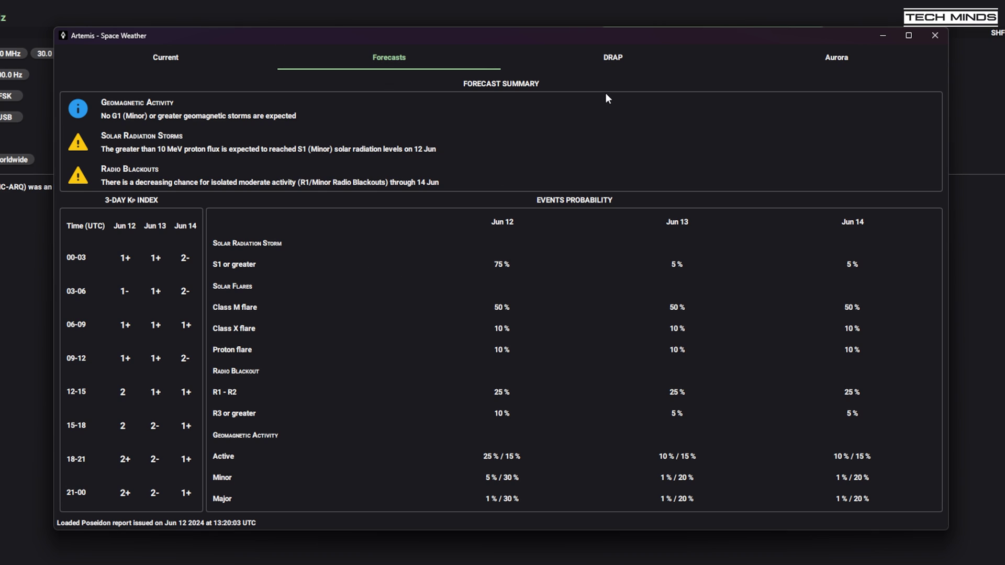
click(615, 59)
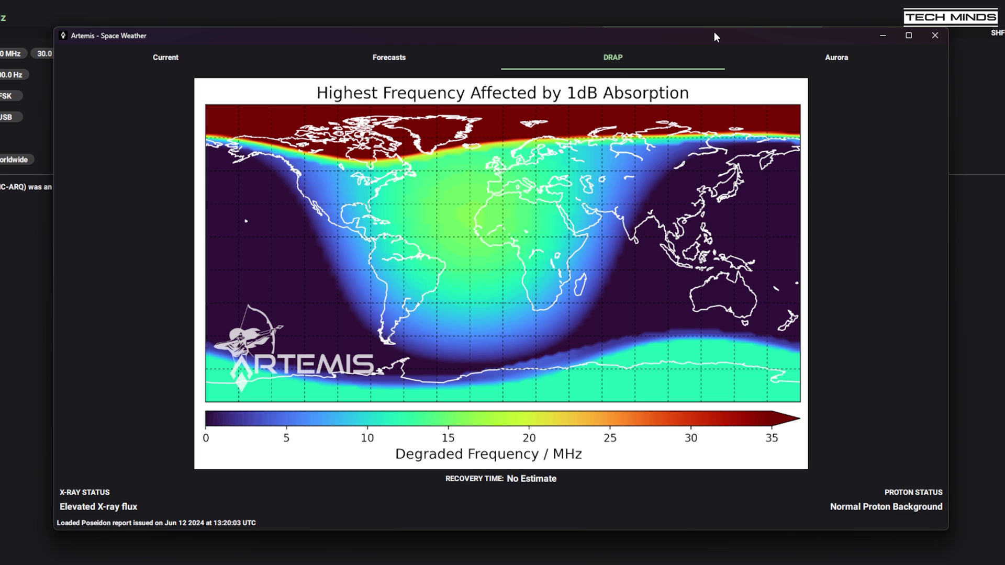
click(840, 59)
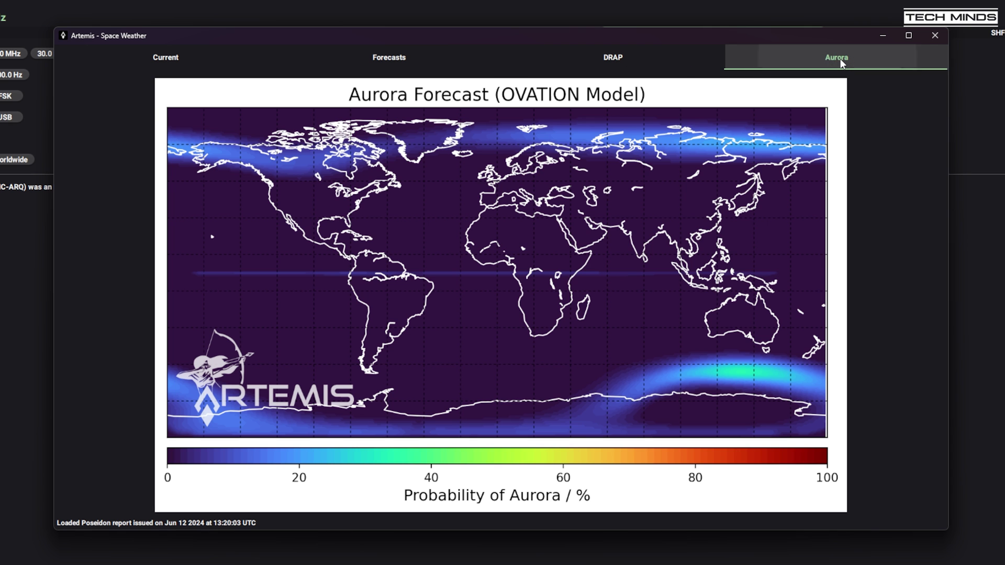